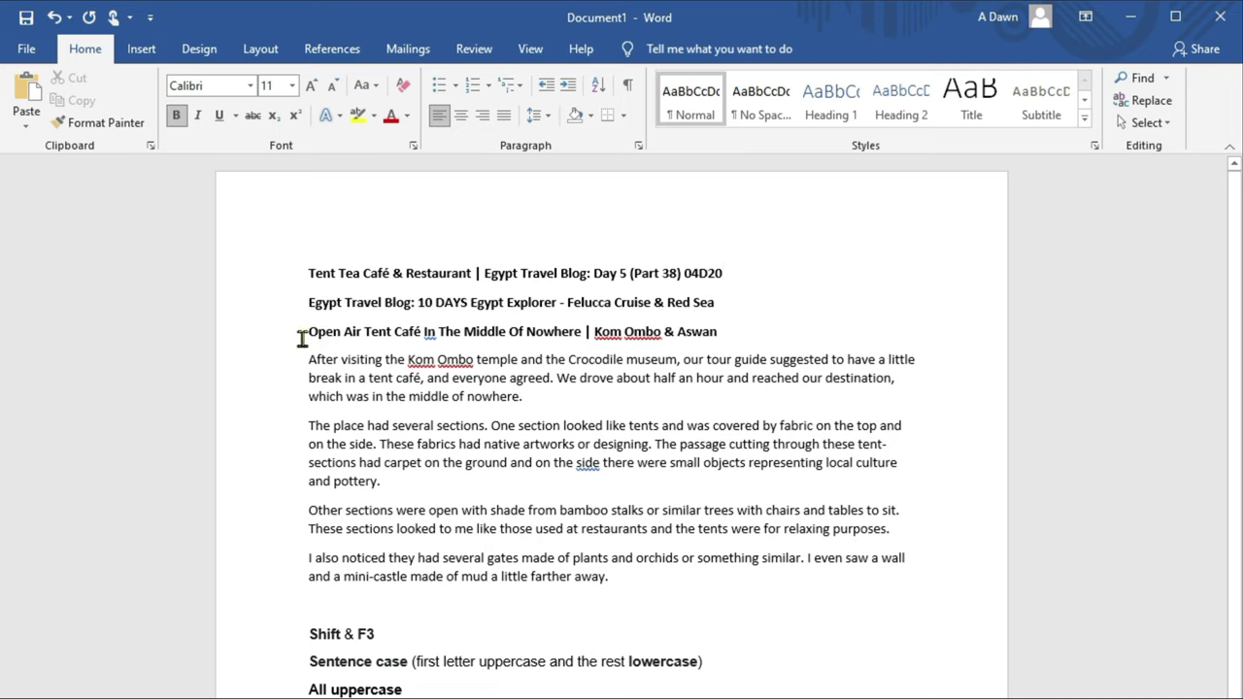
Step: Highlight the full heading line 'Open Air Tent Café In The Middle Of Nowhere | Kom Ombo & Aswan'
{"action": "left_click", "coordinate": [311, 335]}
{"action": "left_click_drag", "start_coordinate": [316, 337], "coordinate": [745, 337]}
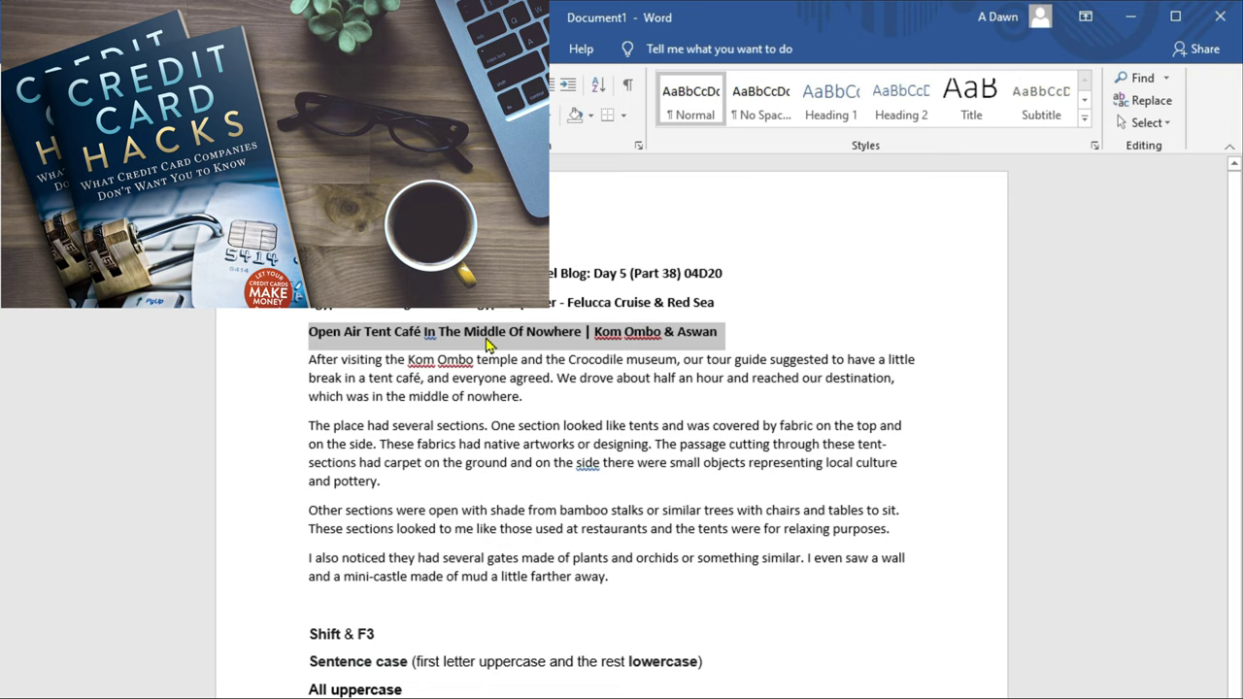
{"action": "left_click", "coordinate": [490, 349]}
{"action": "mouse_move", "coordinate": [310, 331]}
{"action": "left_mouse_down"}
{"action": "mouse_move", "coordinate": [618, 412]}
{"action": "mouse_move", "coordinate": [738, 337]}
{"action": "left_mouse_up"}
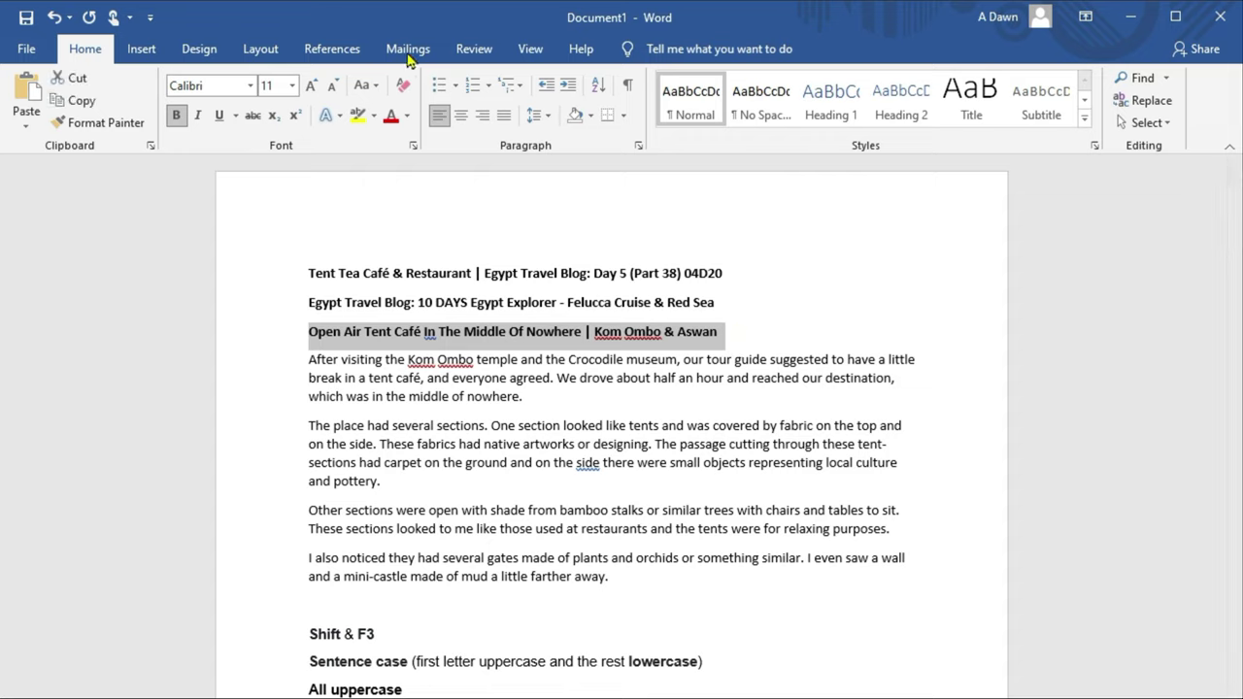
{"action": "left_click", "coordinate": [484, 50]}
{"action": "left_click", "coordinate": [83, 51]}
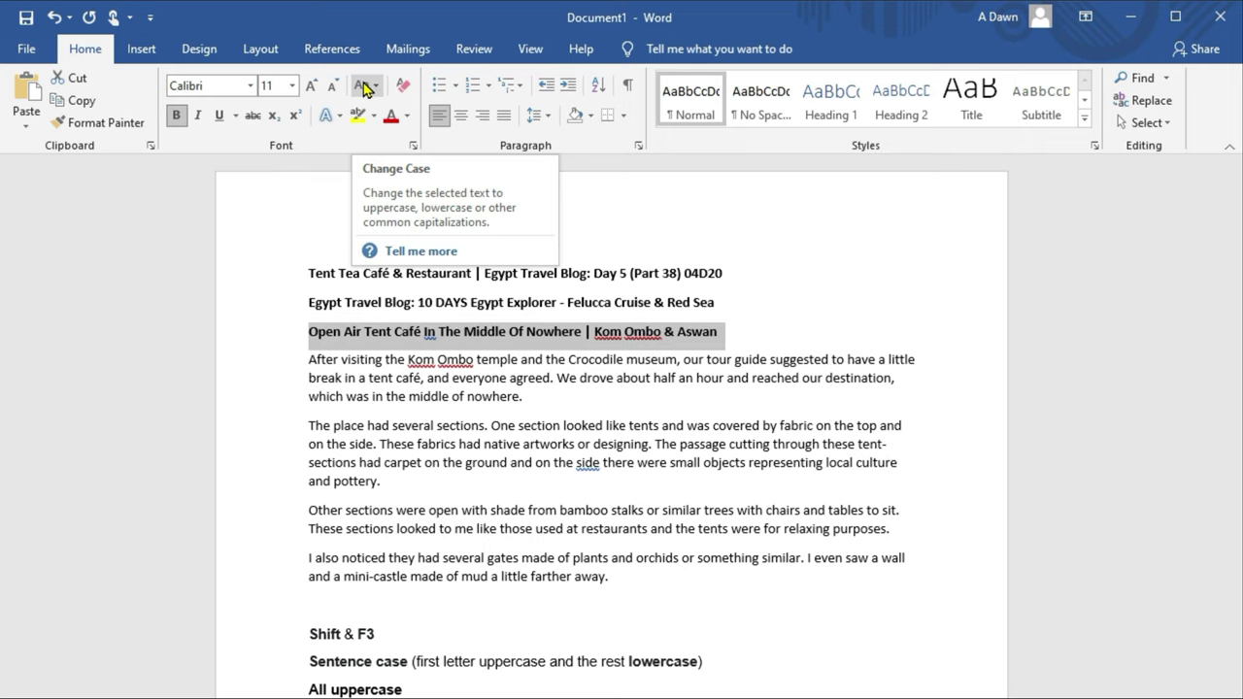
Step: Apply Sentence case to the heading so it reads 'Open air tent café in the middle of nowhere'
{"action": "left_click", "coordinate": [367, 88]}
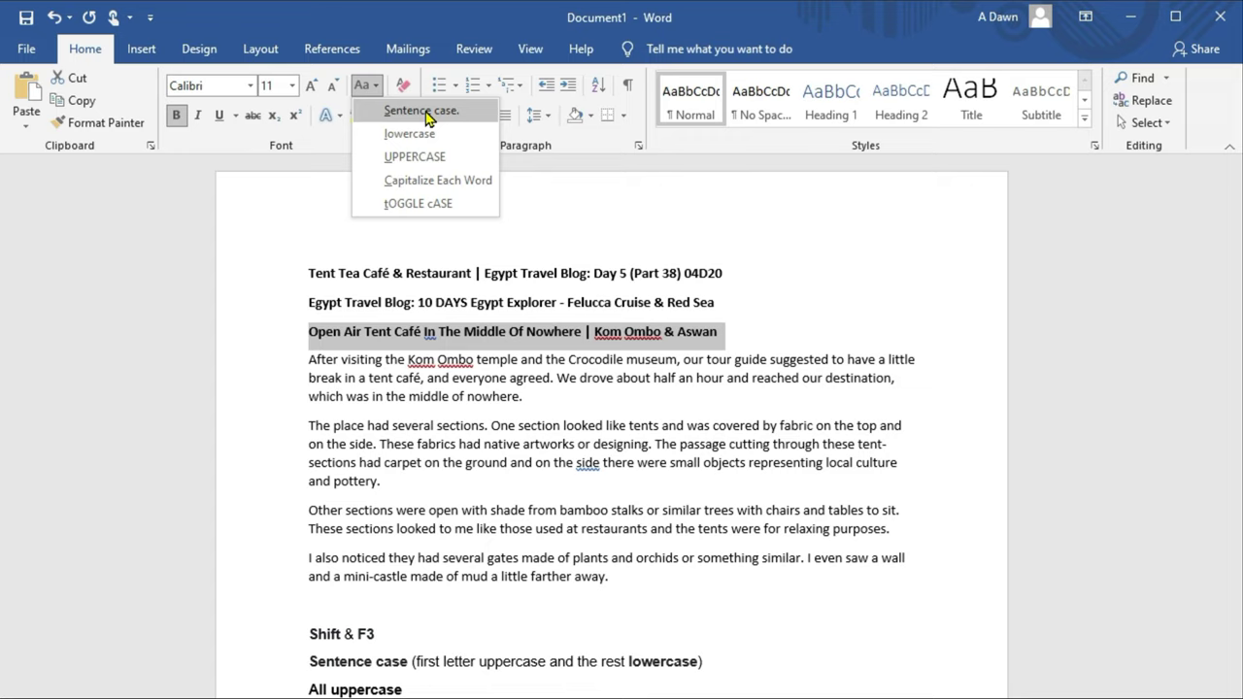
{"action": "left_click", "coordinate": [420, 111]}
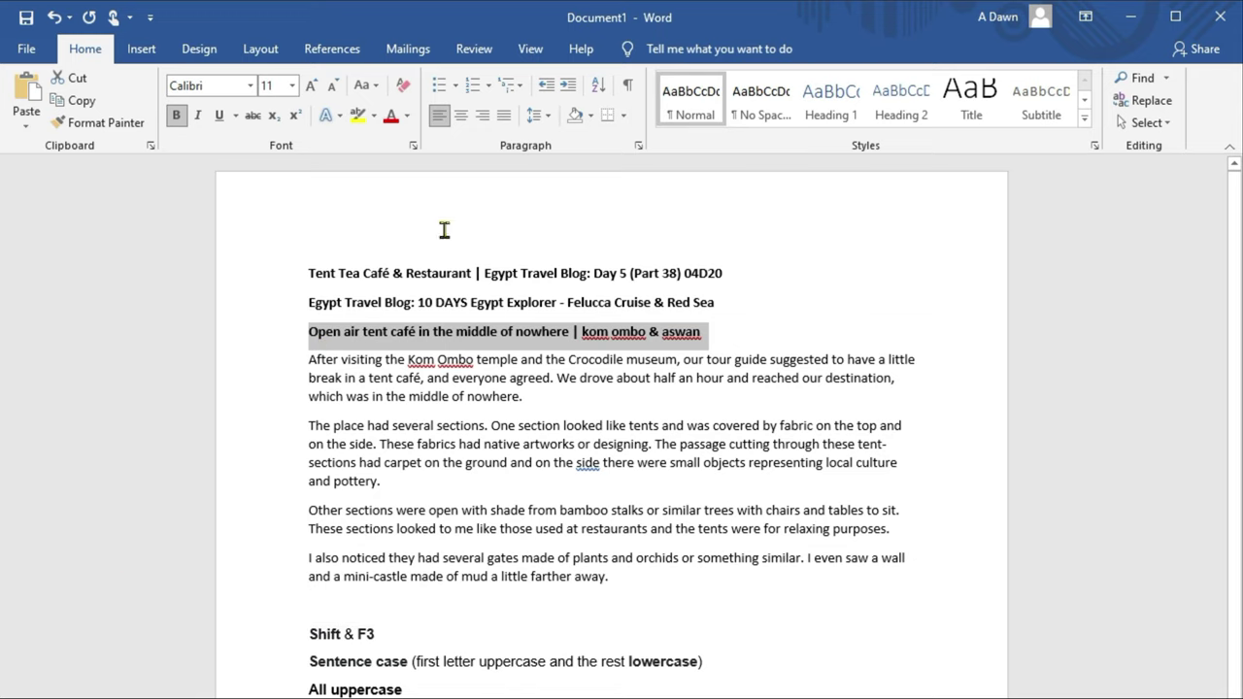
Step: Switch the heading to lowercase, then to UPPERCASE with Change Case
{"action": "left_click", "coordinate": [377, 91]}
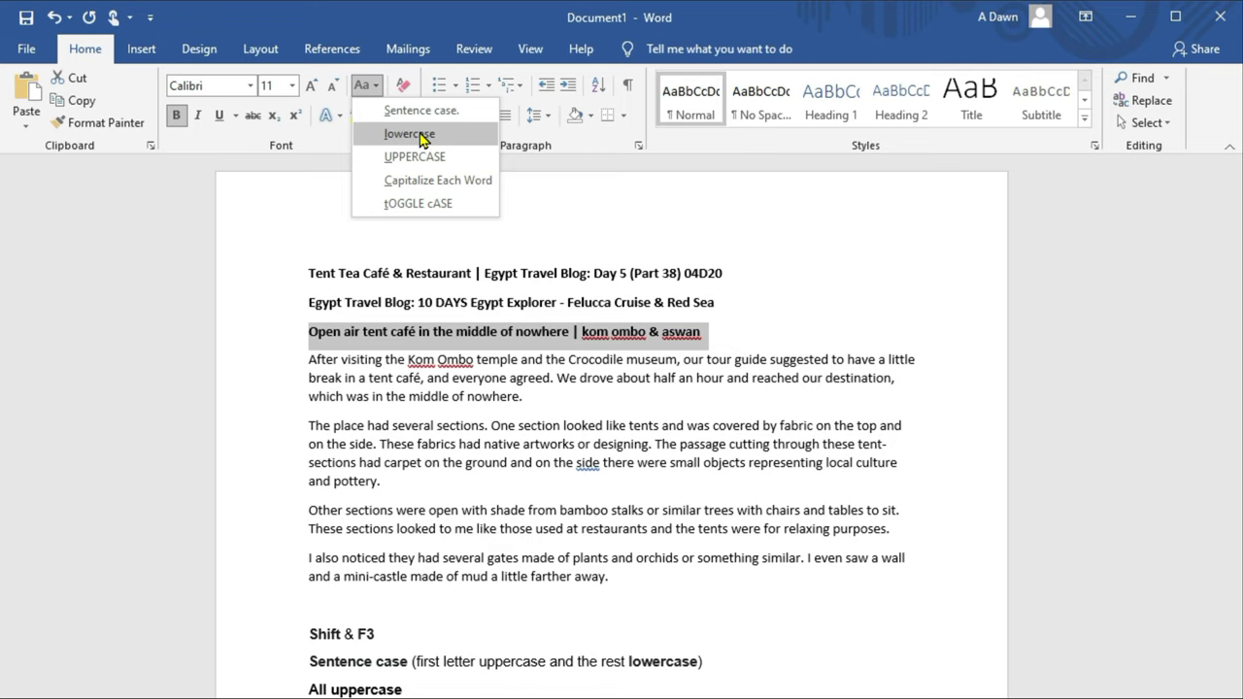
{"action": "left_click", "coordinate": [423, 136]}
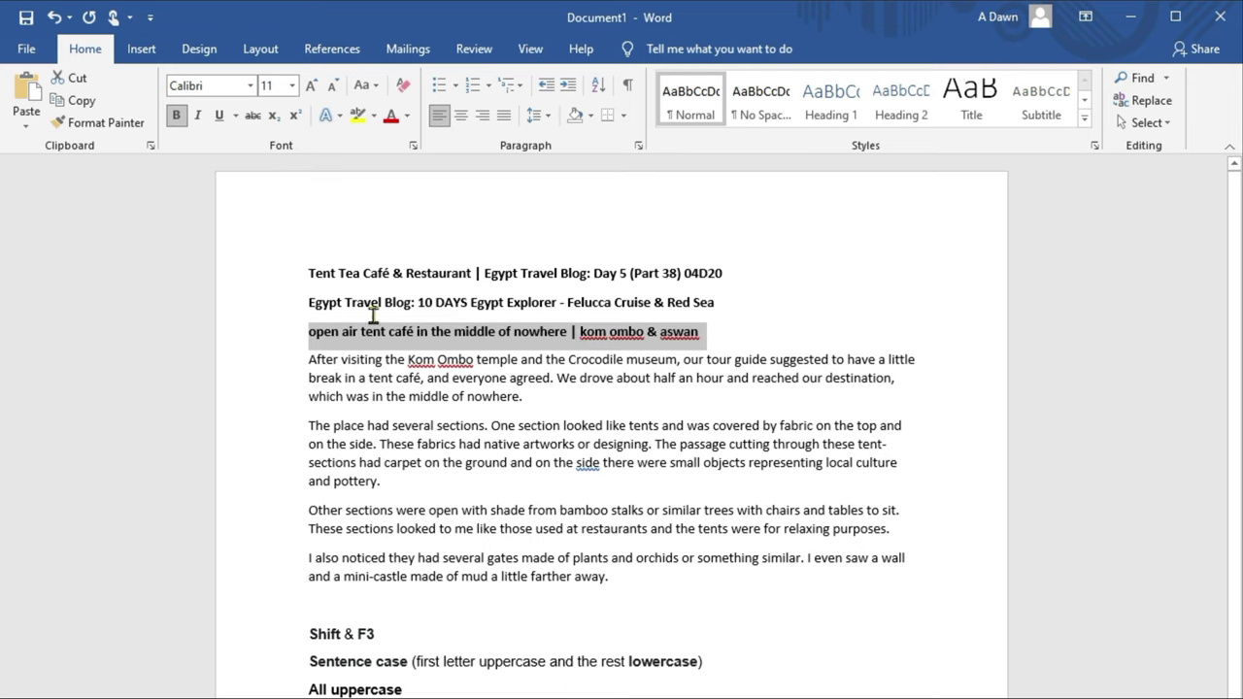
{"action": "left_click", "coordinate": [364, 86]}
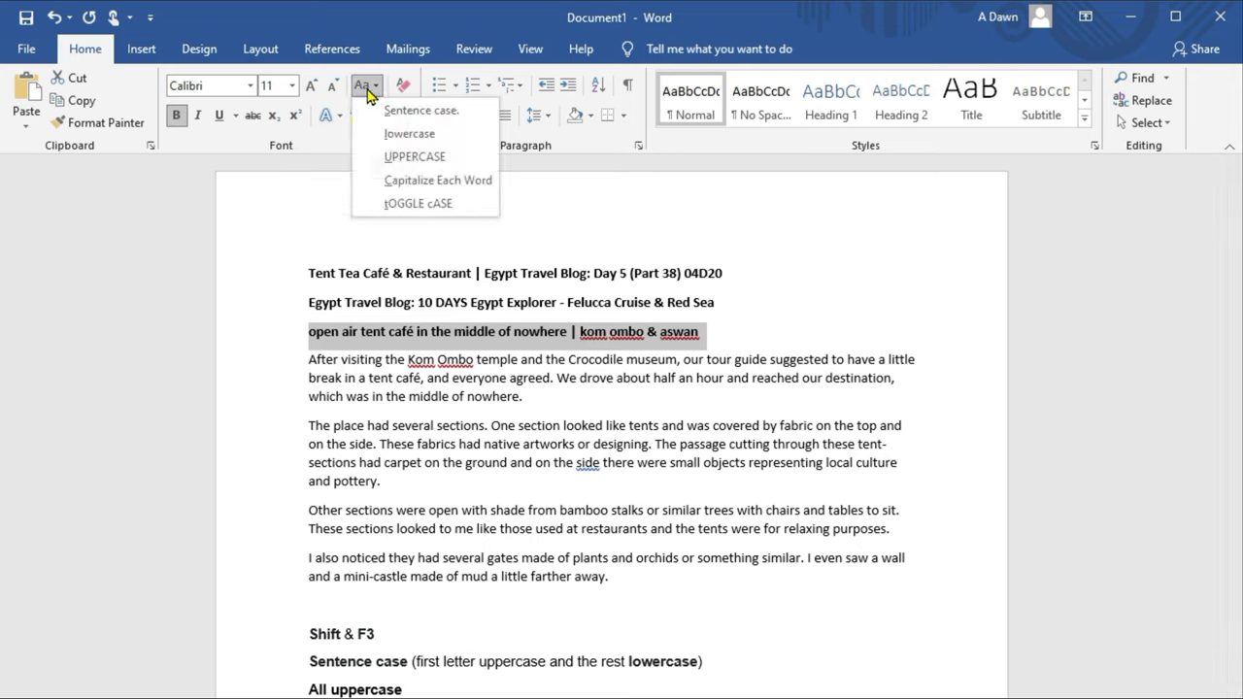
{"action": "left_click", "coordinate": [412, 158]}
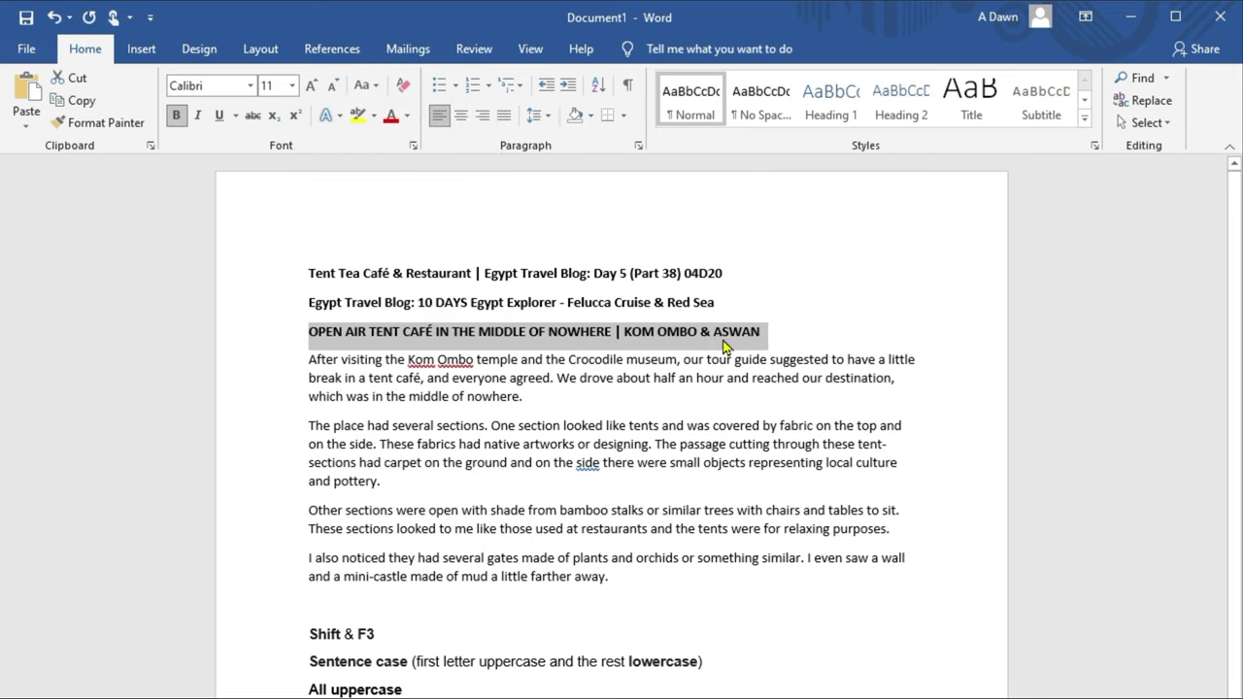
{"action": "left_click", "coordinate": [378, 90]}
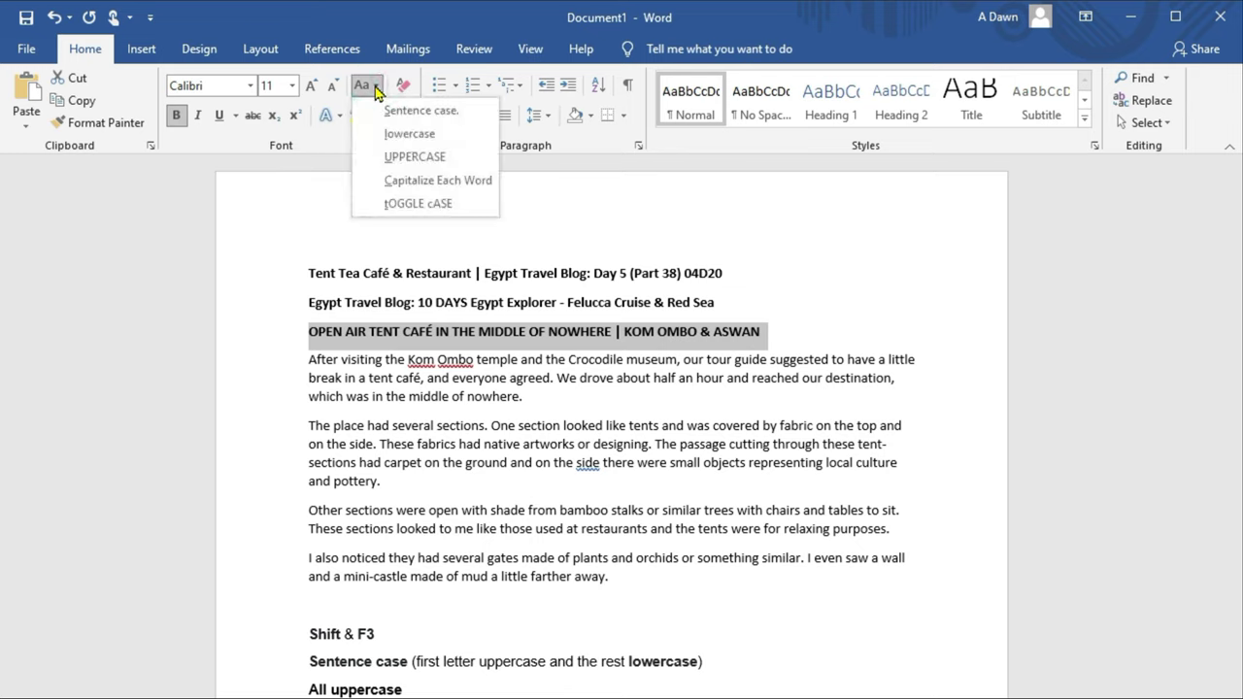
Step: Apply Capitalize Each Word, then tOGGLE cASE, then Capitalize Each Word again to the heading
{"action": "left_click", "coordinate": [414, 180]}
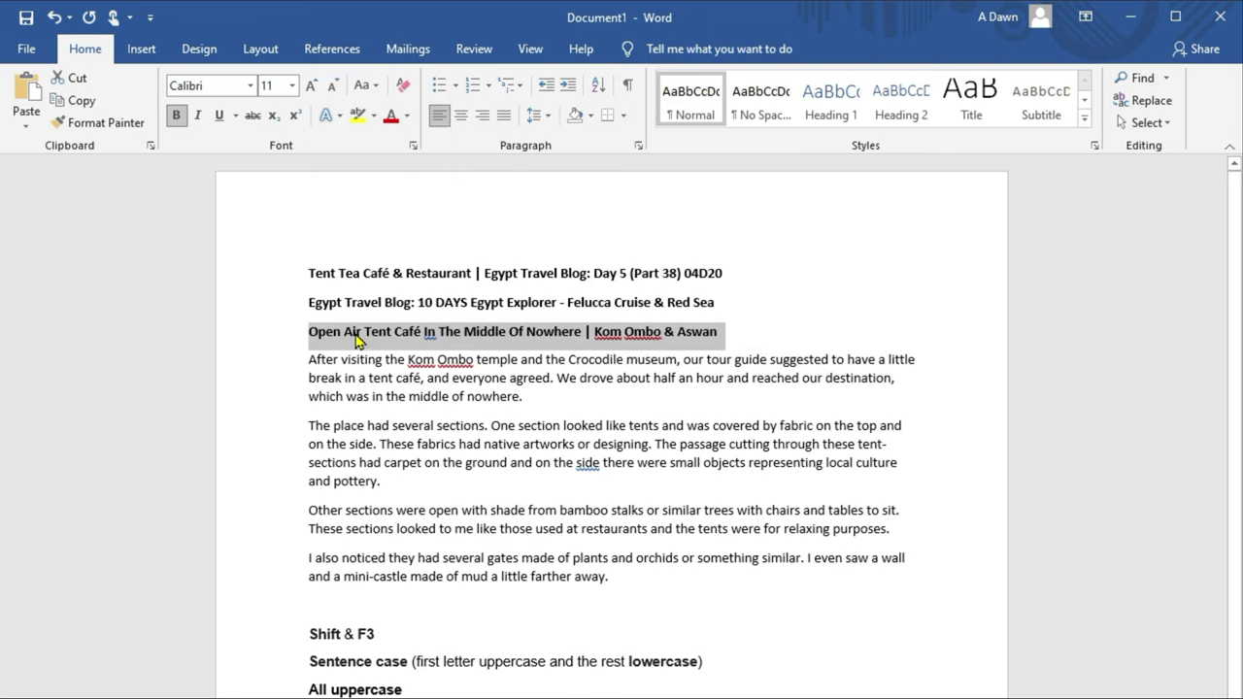
{"action": "left_click", "coordinate": [375, 90]}
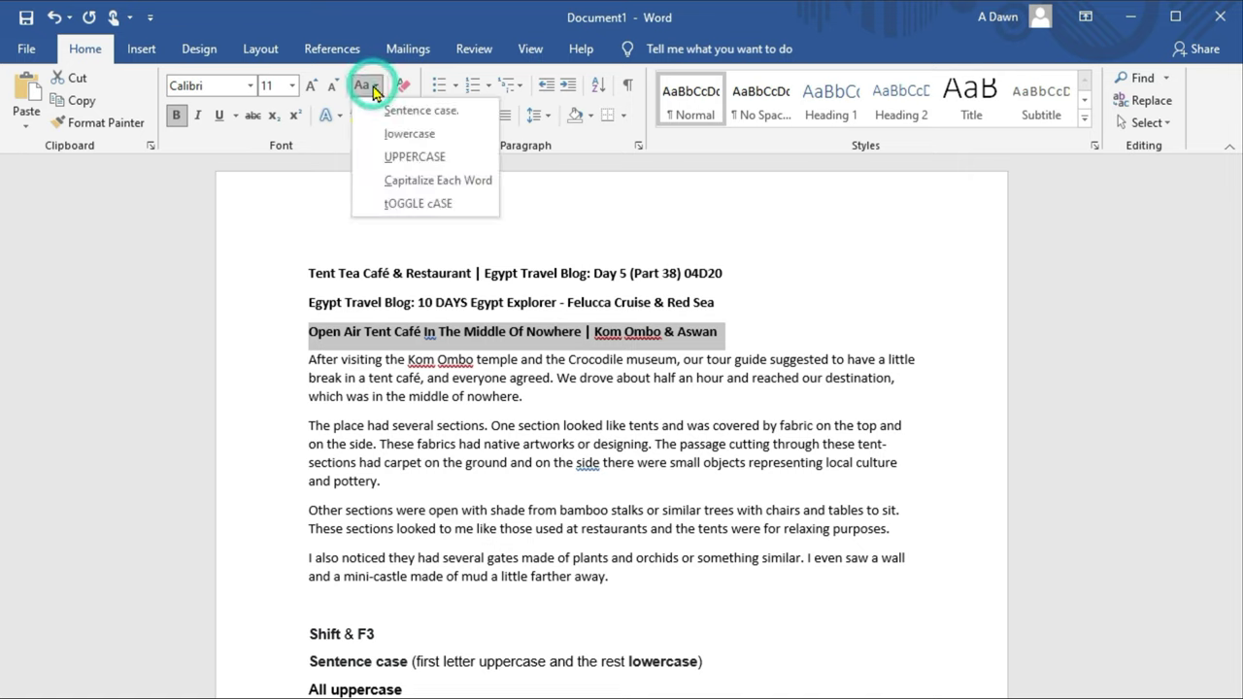
{"action": "left_click", "coordinate": [417, 206]}
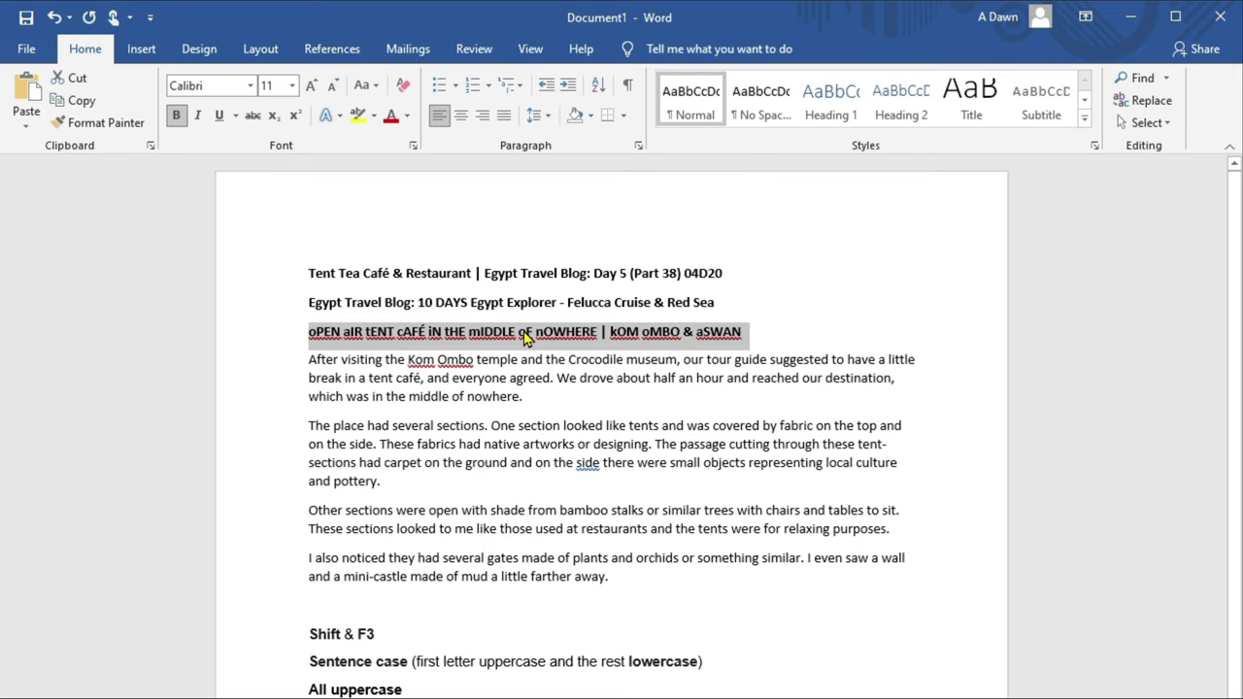
{"action": "left_click", "coordinate": [375, 88]}
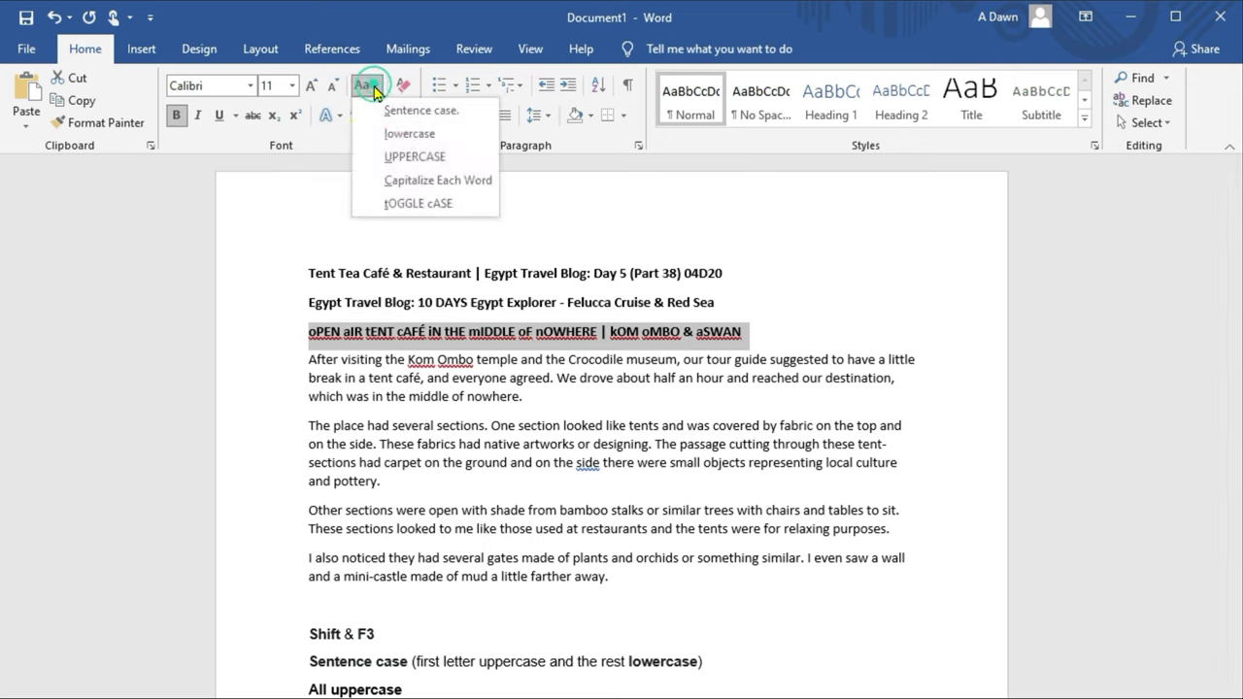
{"action": "left_click", "coordinate": [408, 183]}
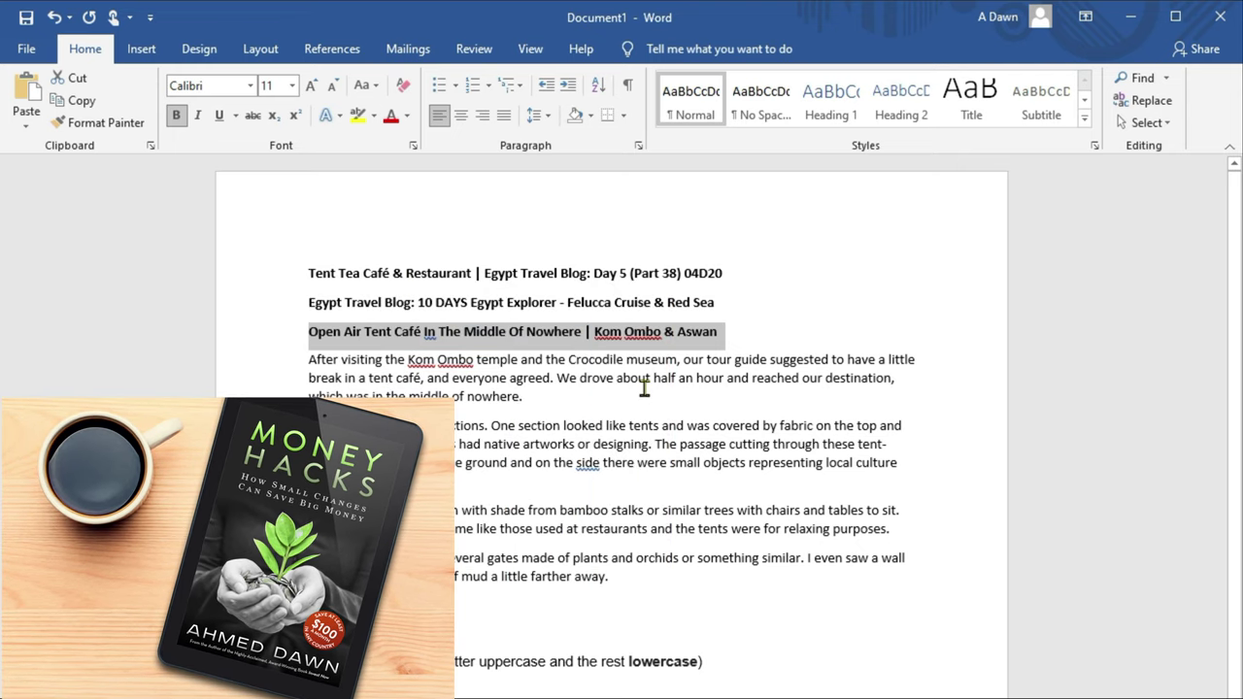
Step: Scroll down to the Shift & F3 case-change note and highlight parts of it
{"action": "scroll", "coordinate": [622, 408], "scroll_direction": "down", "scroll_amount": 3}
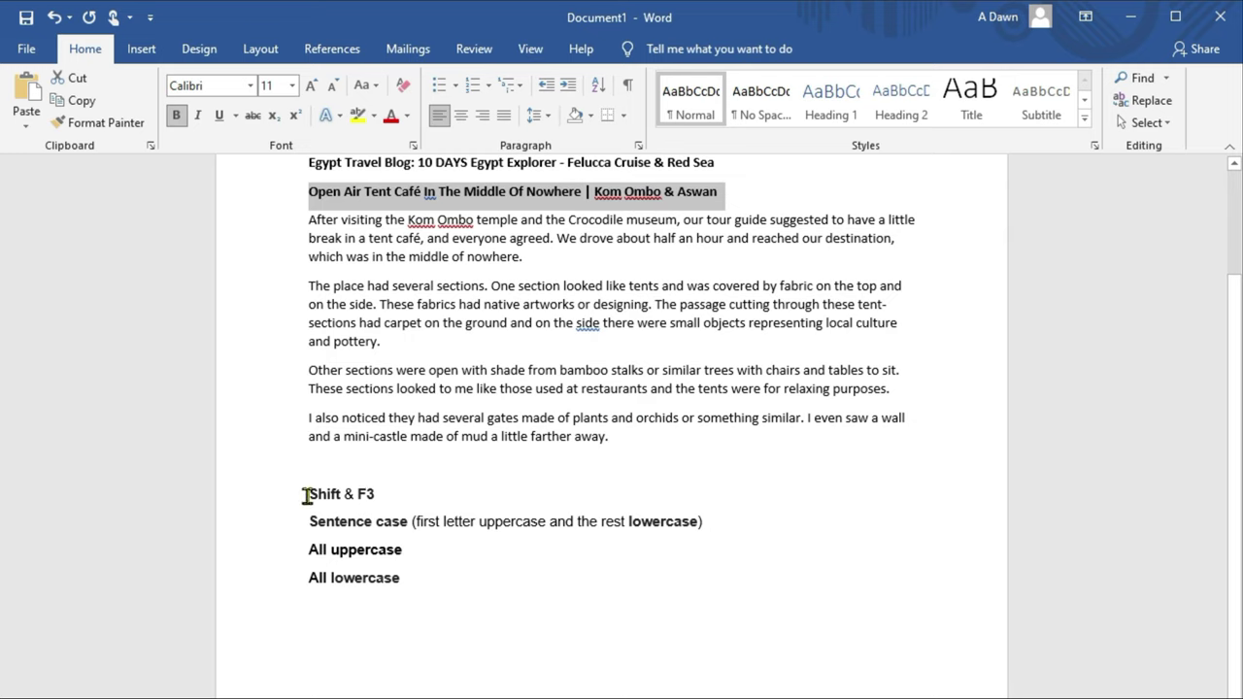
{"action": "left_click_drag", "start_coordinate": [308, 495], "coordinate": [402, 497]}
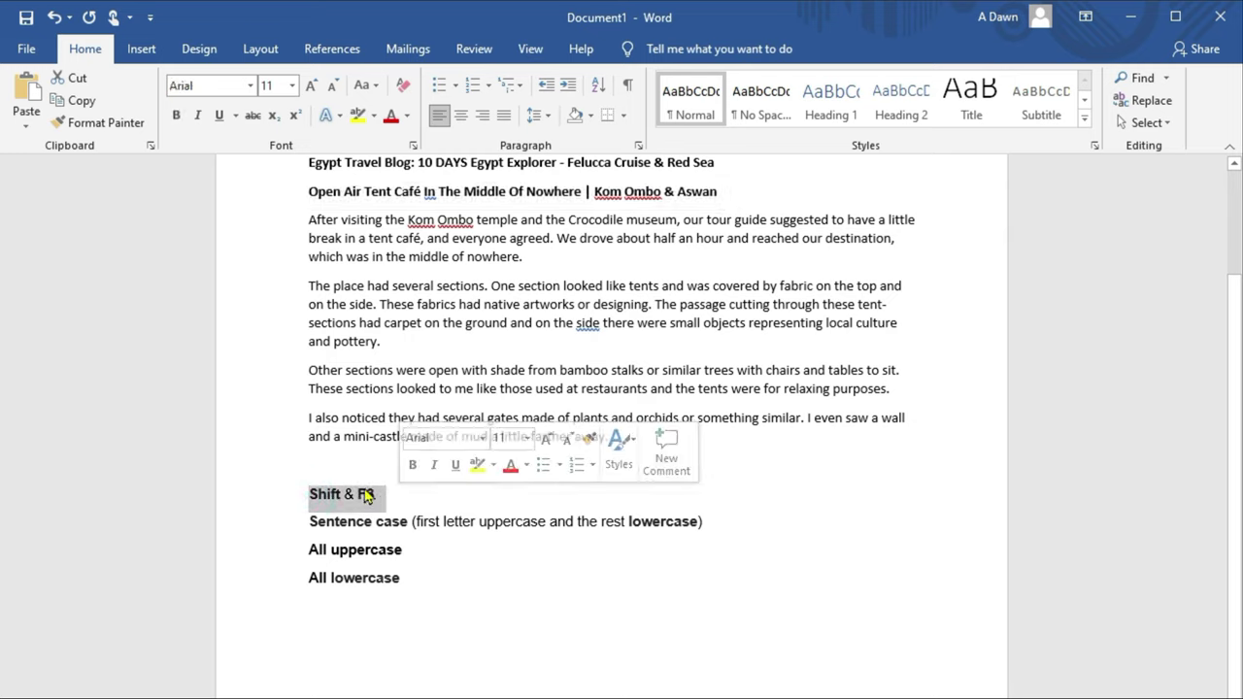
{"action": "left_click", "coordinate": [313, 461]}
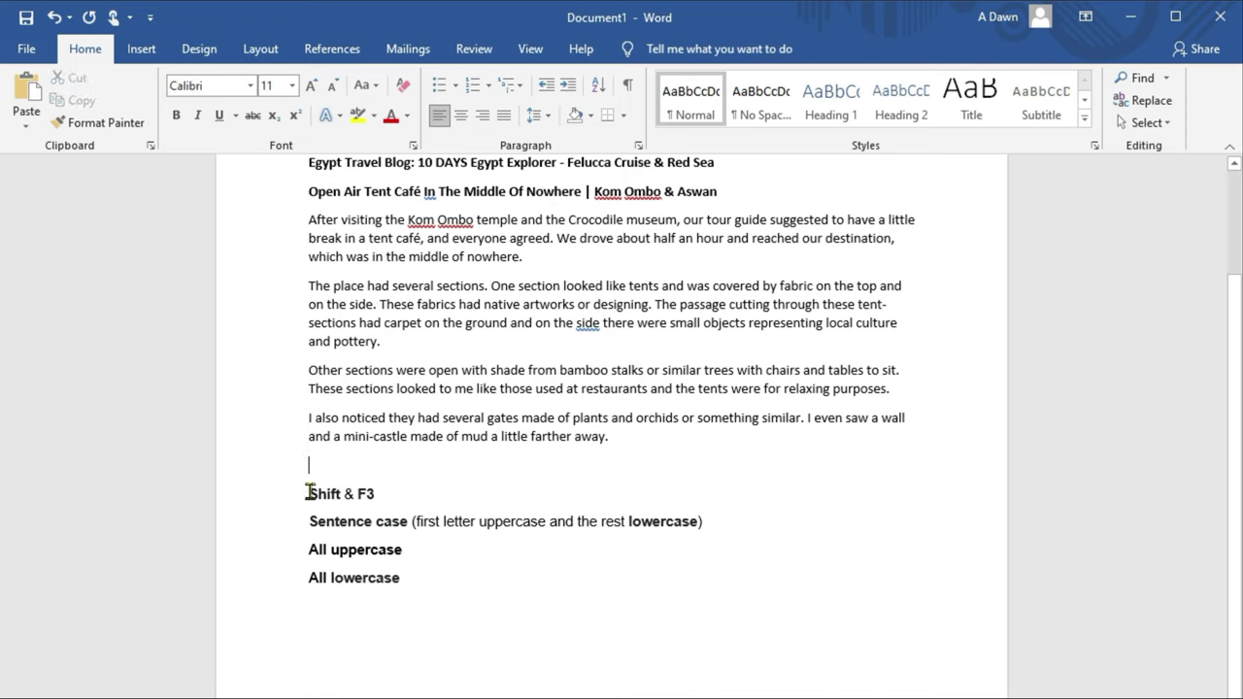
{"action": "left_click_drag", "start_coordinate": [310, 491], "coordinate": [369, 498]}
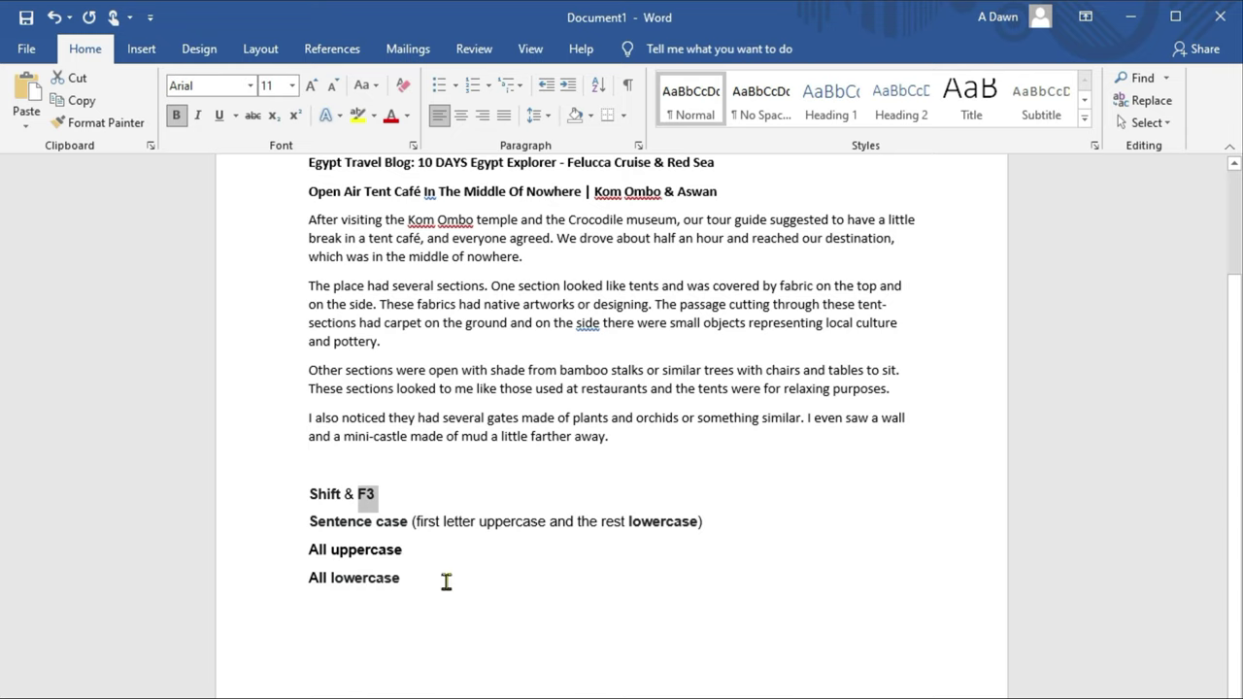
{"action": "left_click", "coordinate": [429, 442]}
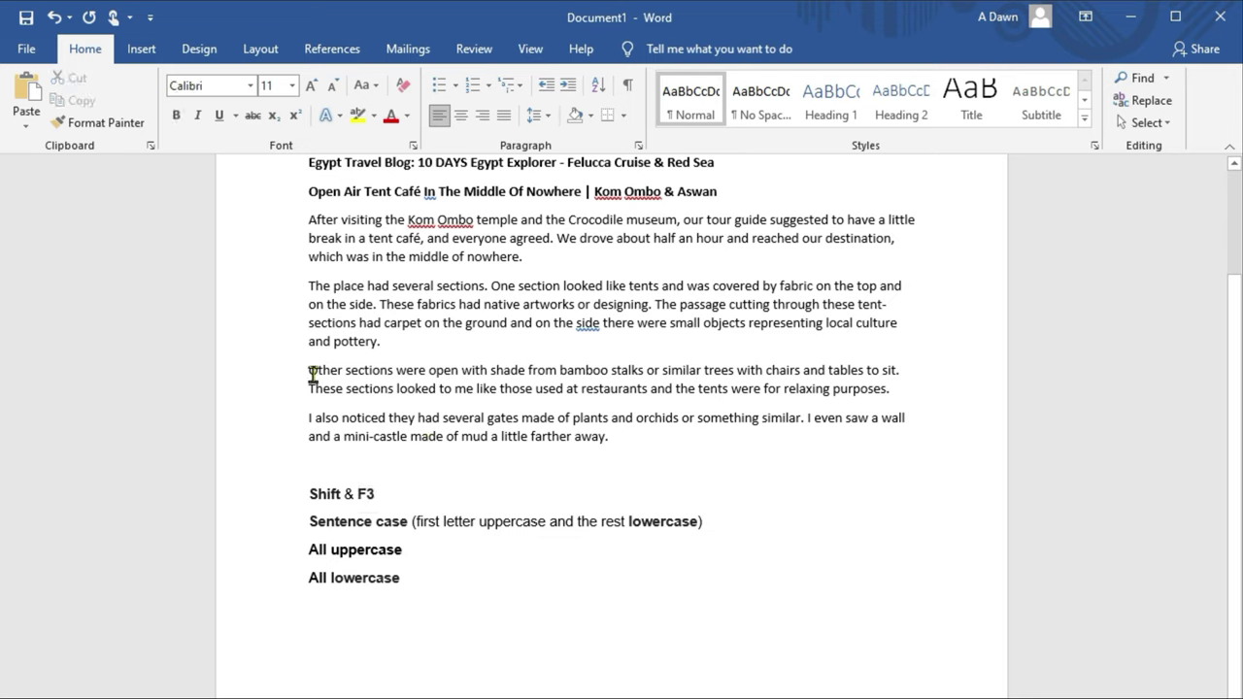
Step: Cycle the 'Other sections…' sentence with Shift+F3 through UPPERCASE, lowercase and back to Sentence case
{"action": "left_click_drag", "start_coordinate": [310, 370], "coordinate": [907, 370]}
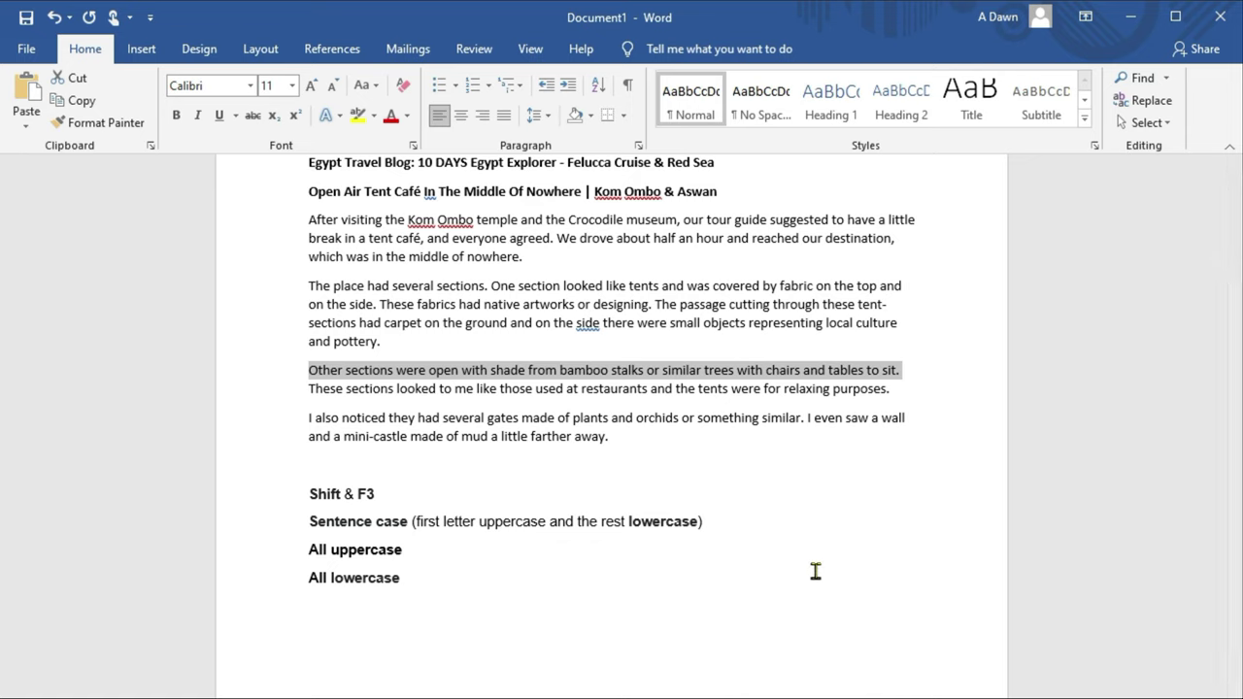
{"action": "key", "text": "shift+F3"}
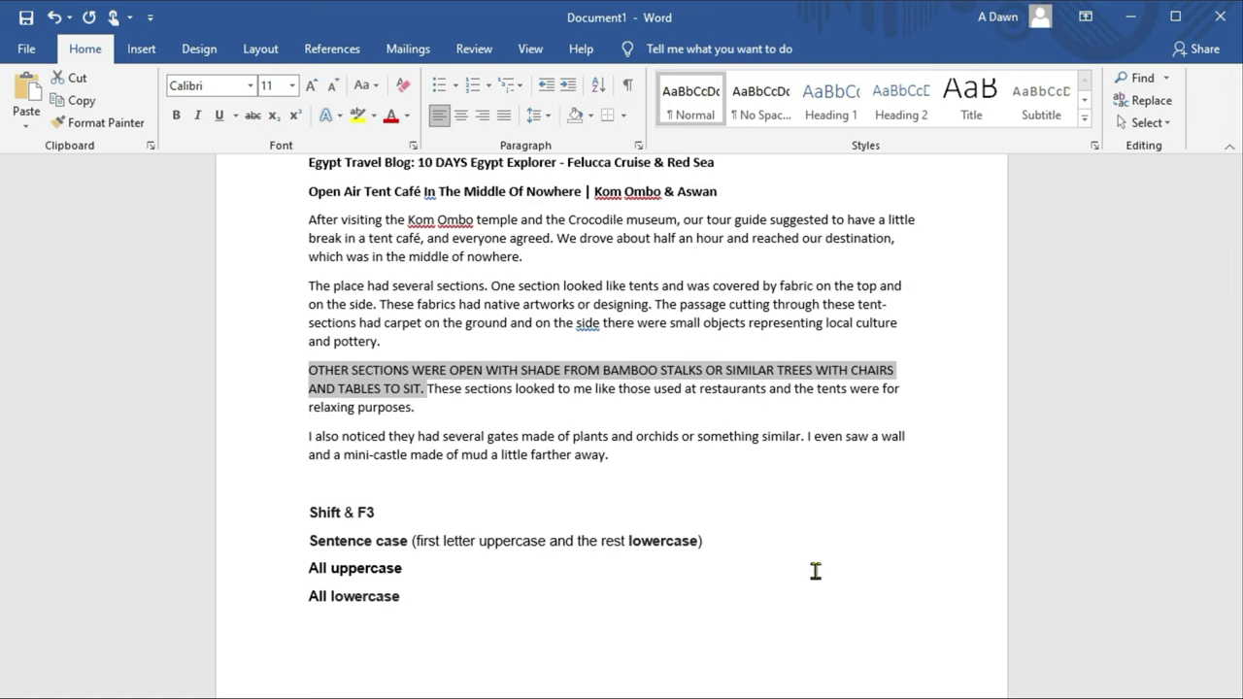
{"action": "key", "text": "shift+F3"}
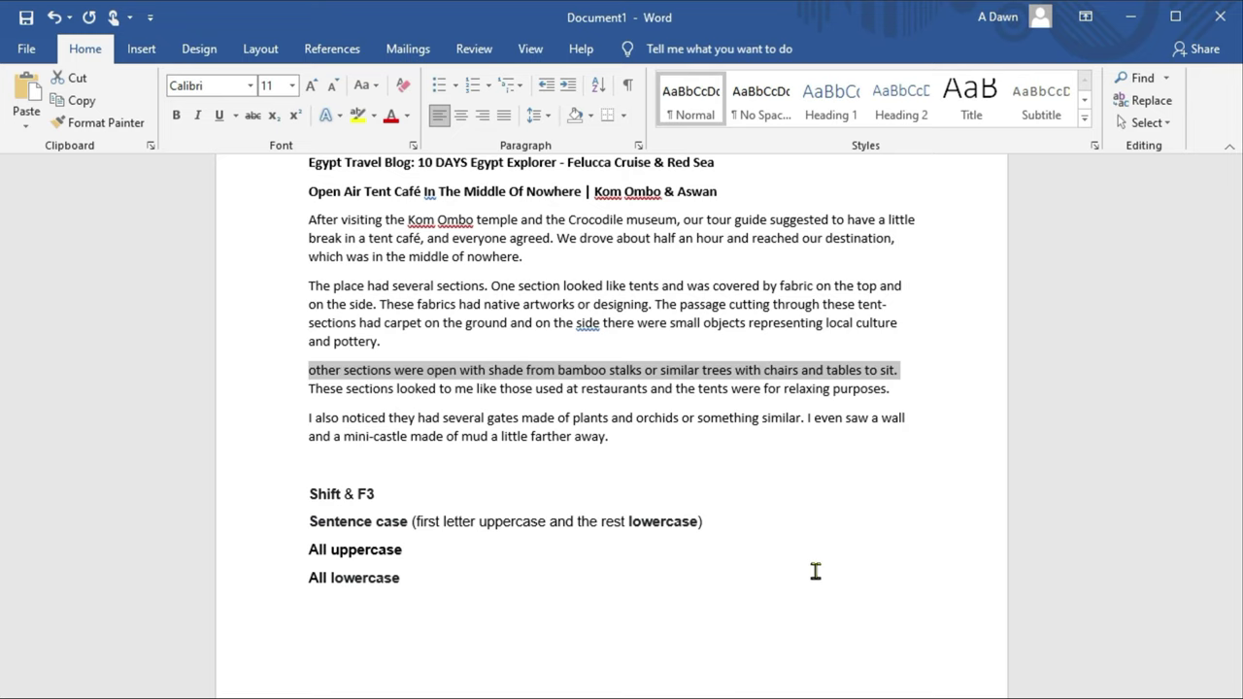
{"action": "key", "text": "shift+F3"}
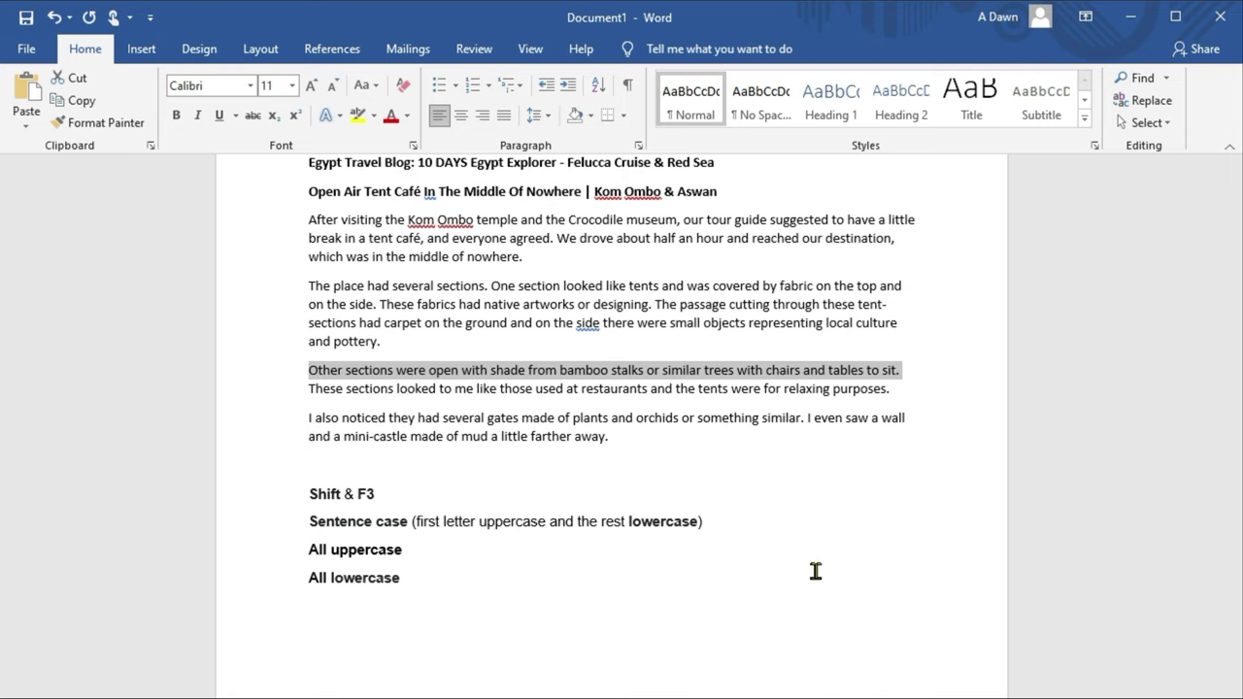
{"action": "left_click", "coordinate": [375, 90]}
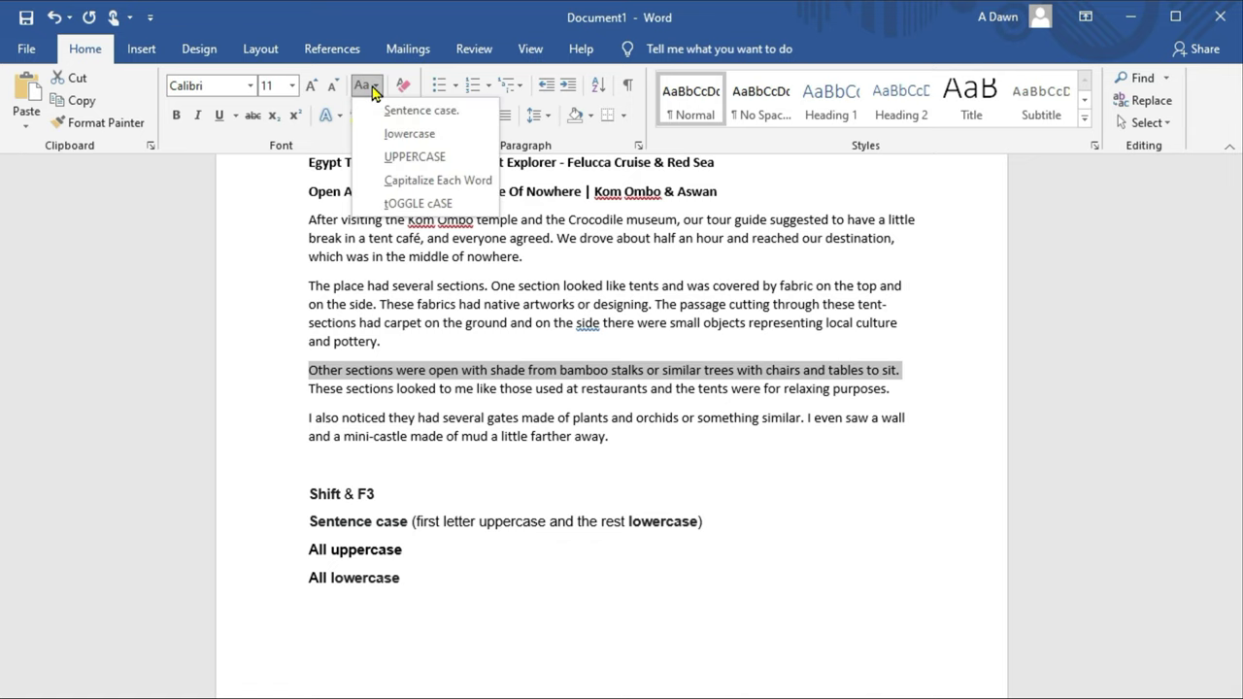
{"action": "left_click", "coordinate": [680, 374]}
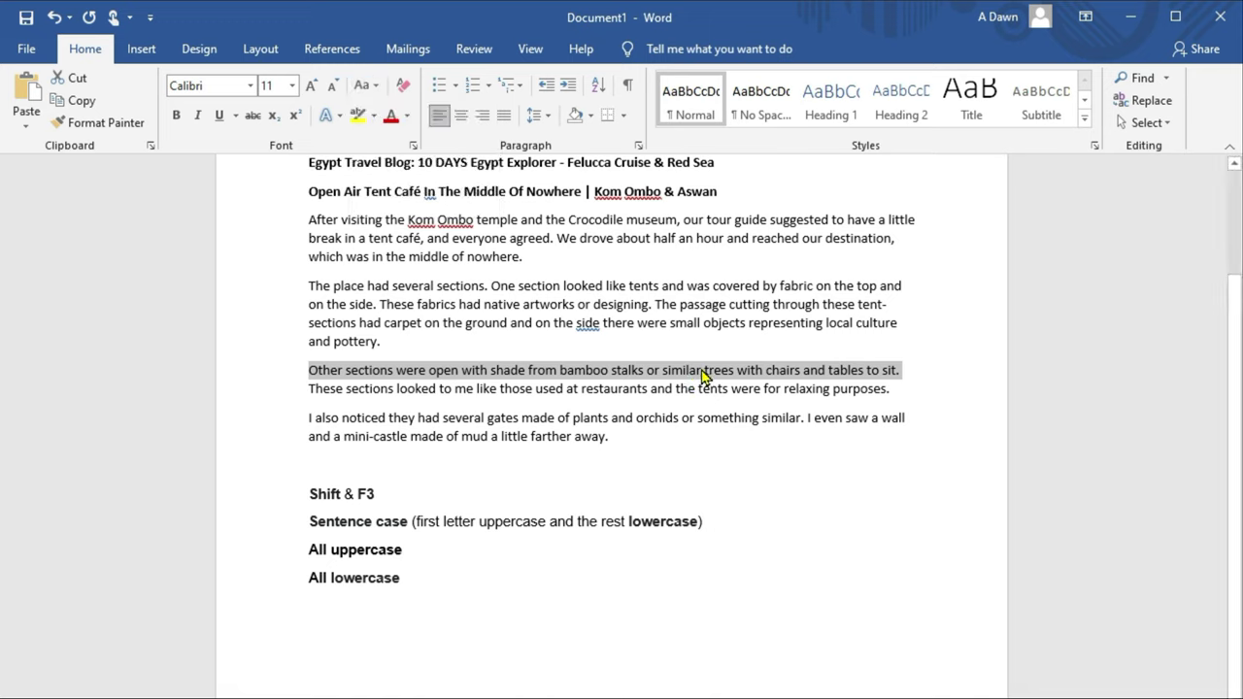